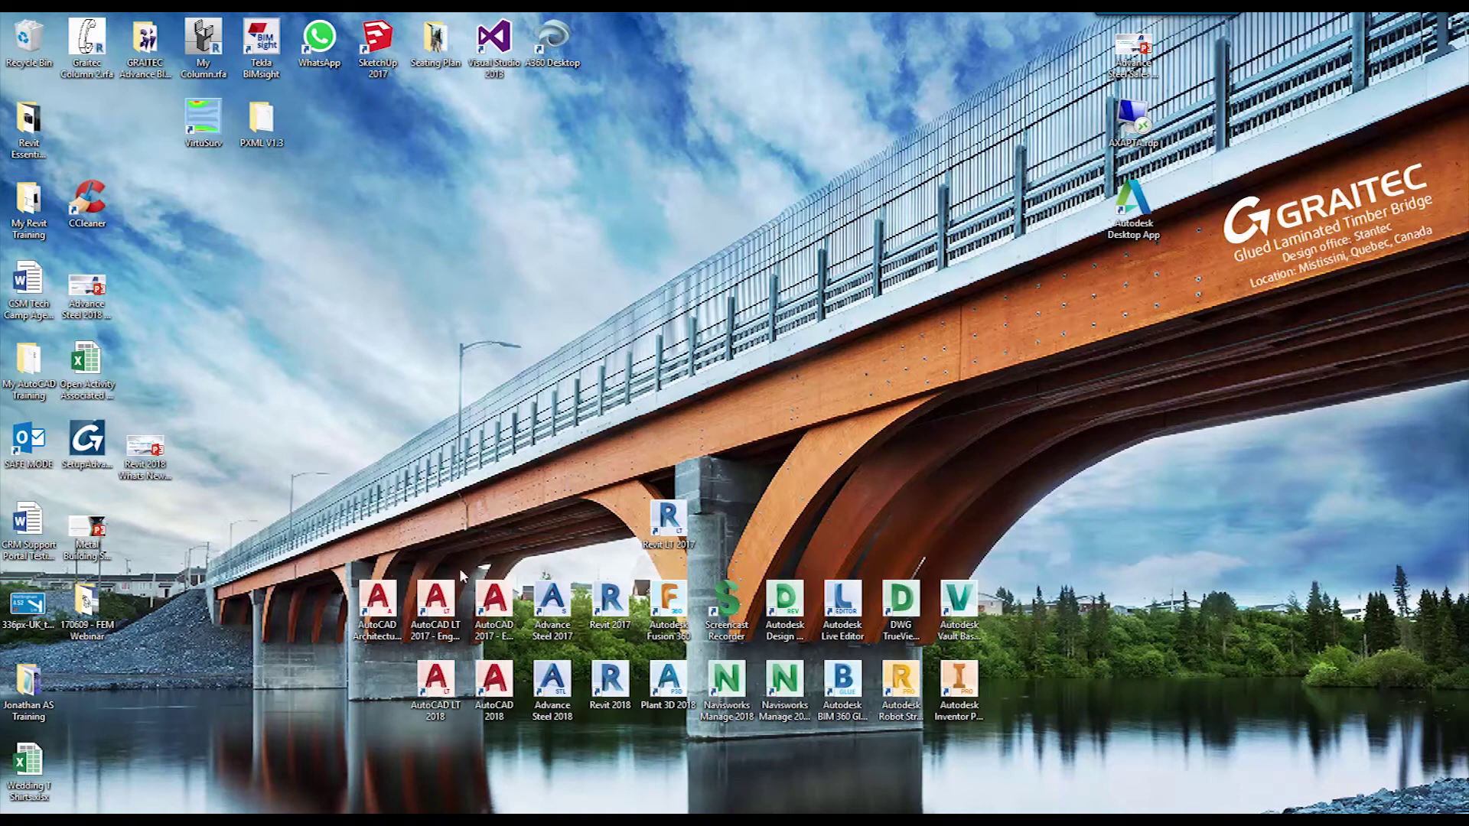
In Chrome, search Google for 'autodesk app store' and open the Autodesk App Store site
{"action": "left_click", "coordinate": [252, 820]}
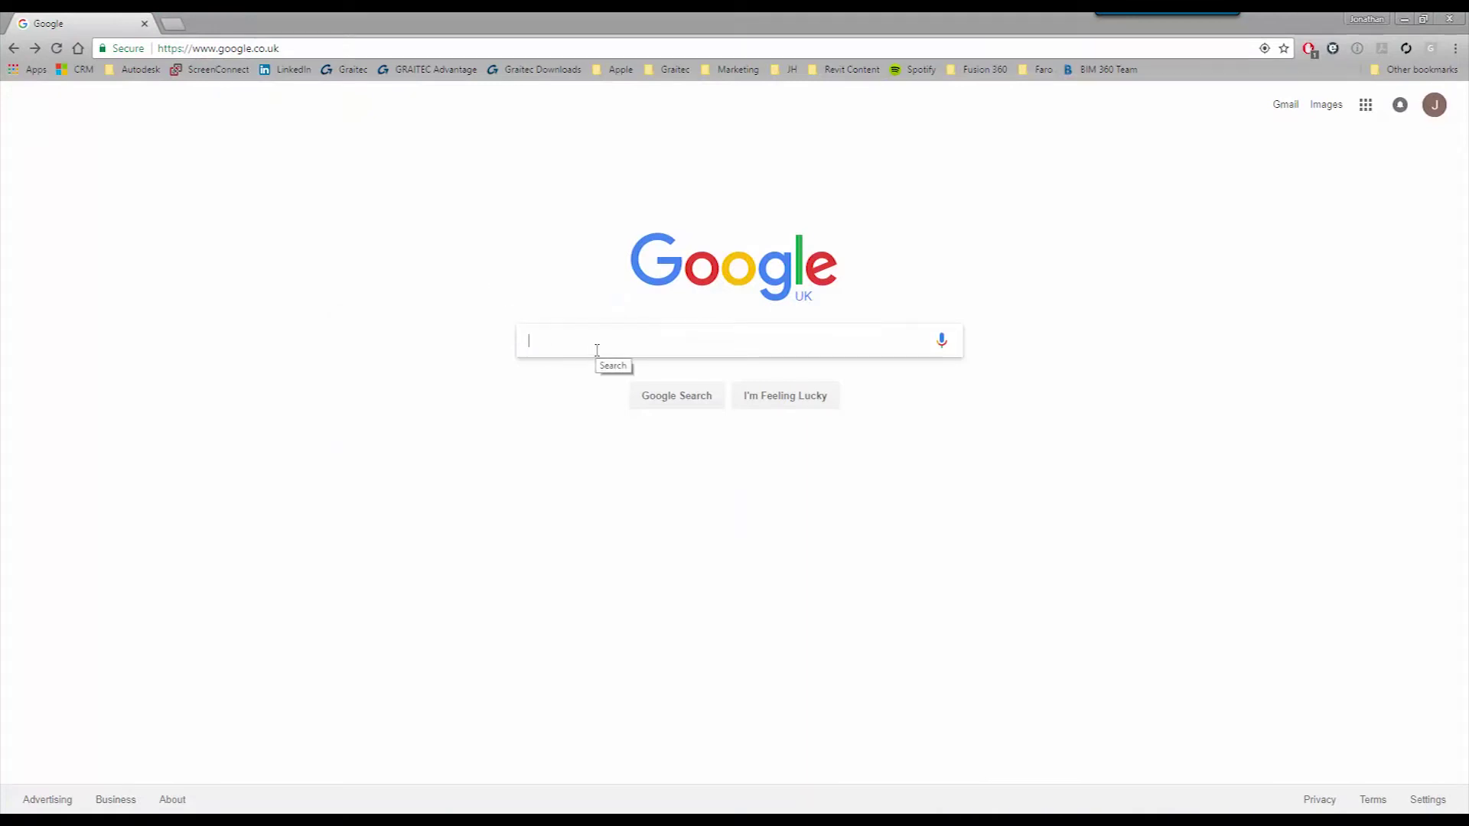
{"action": "type", "text": "autodesk "}
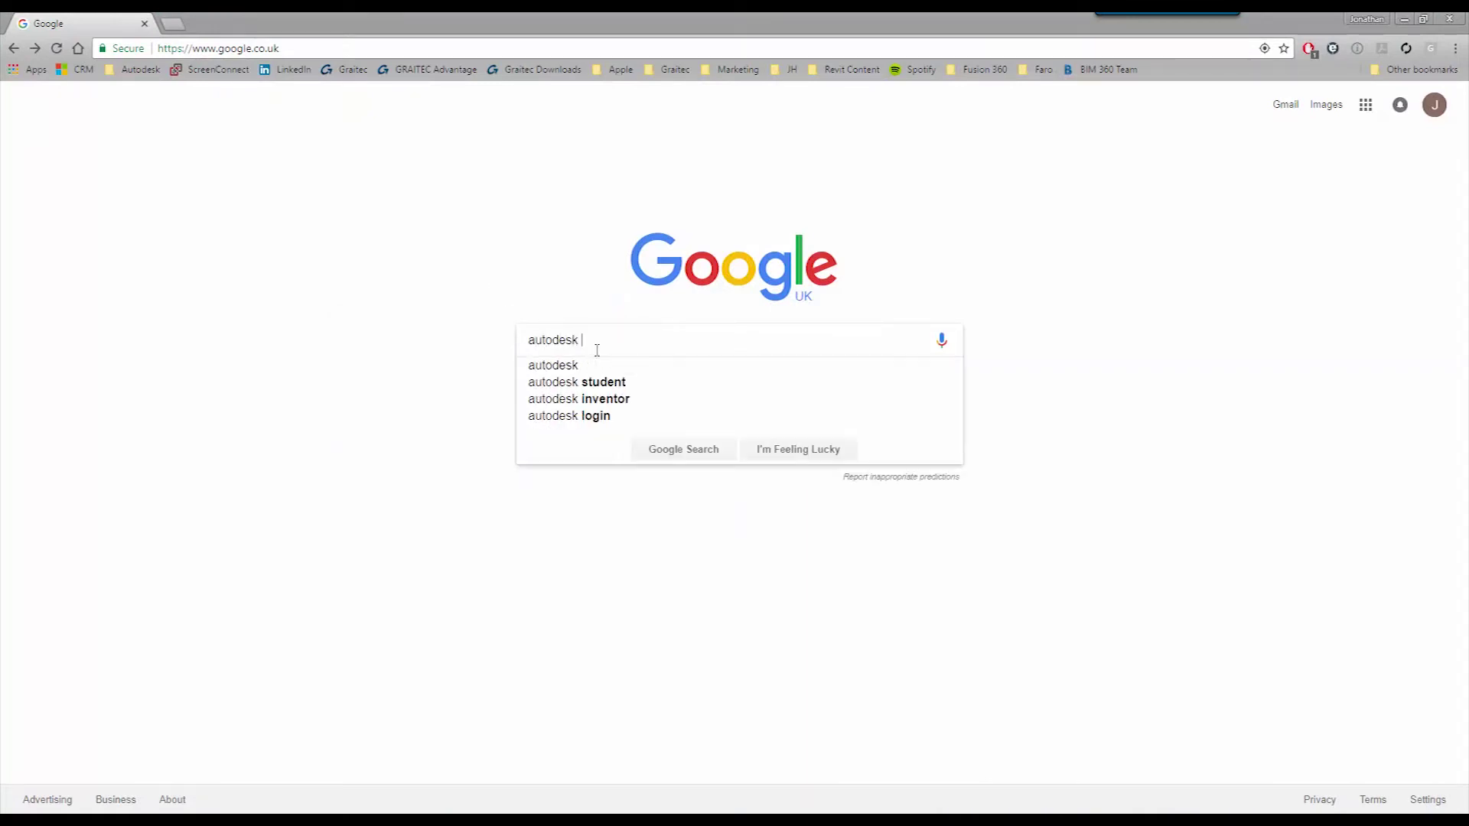
{"action": "type", "text": "app"}
{"action": "key", "text": "Down"}
{"action": "key", "text": "Return"}
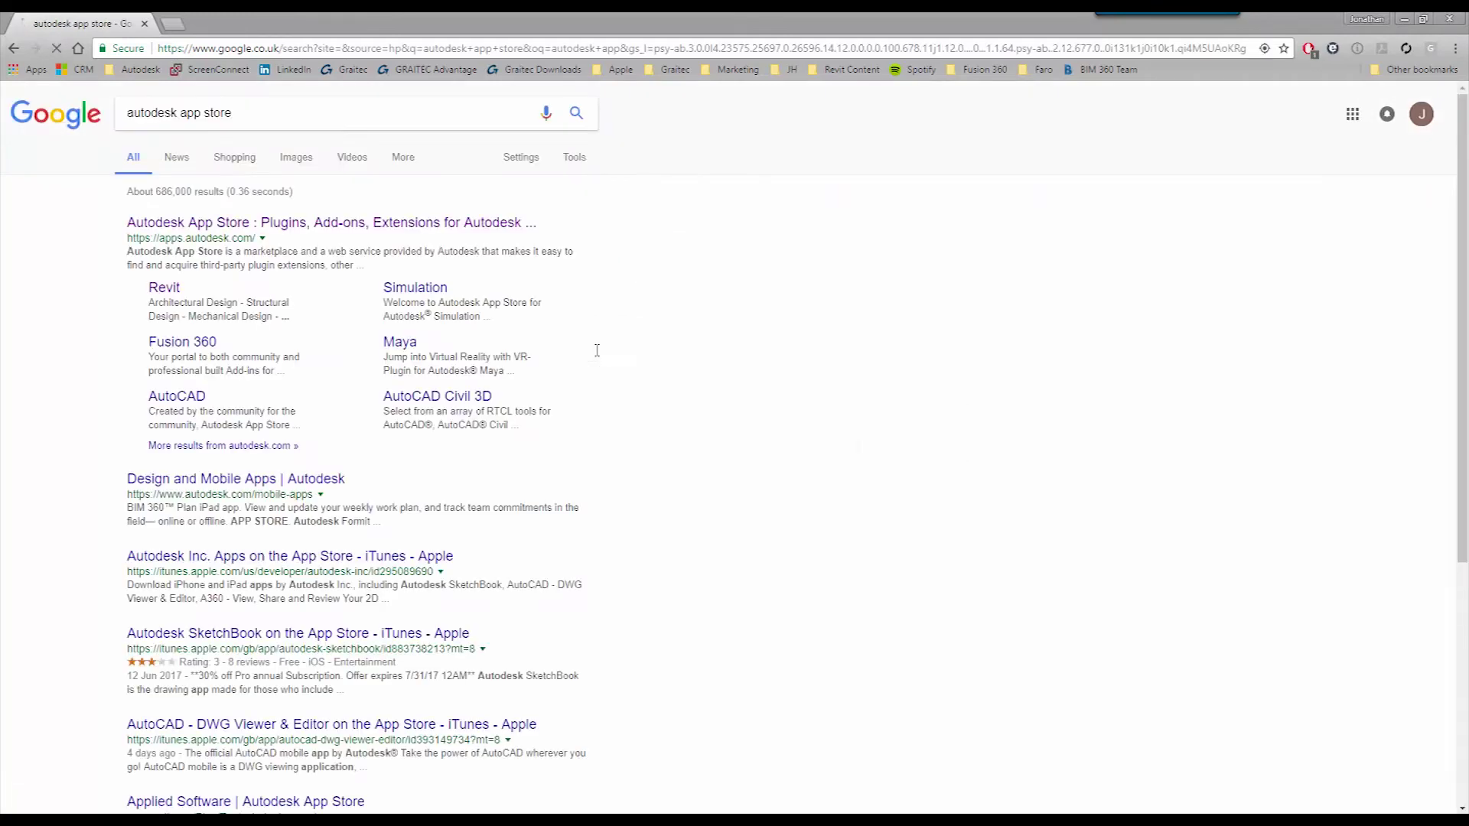
{"action": "left_click", "coordinate": [383, 222]}
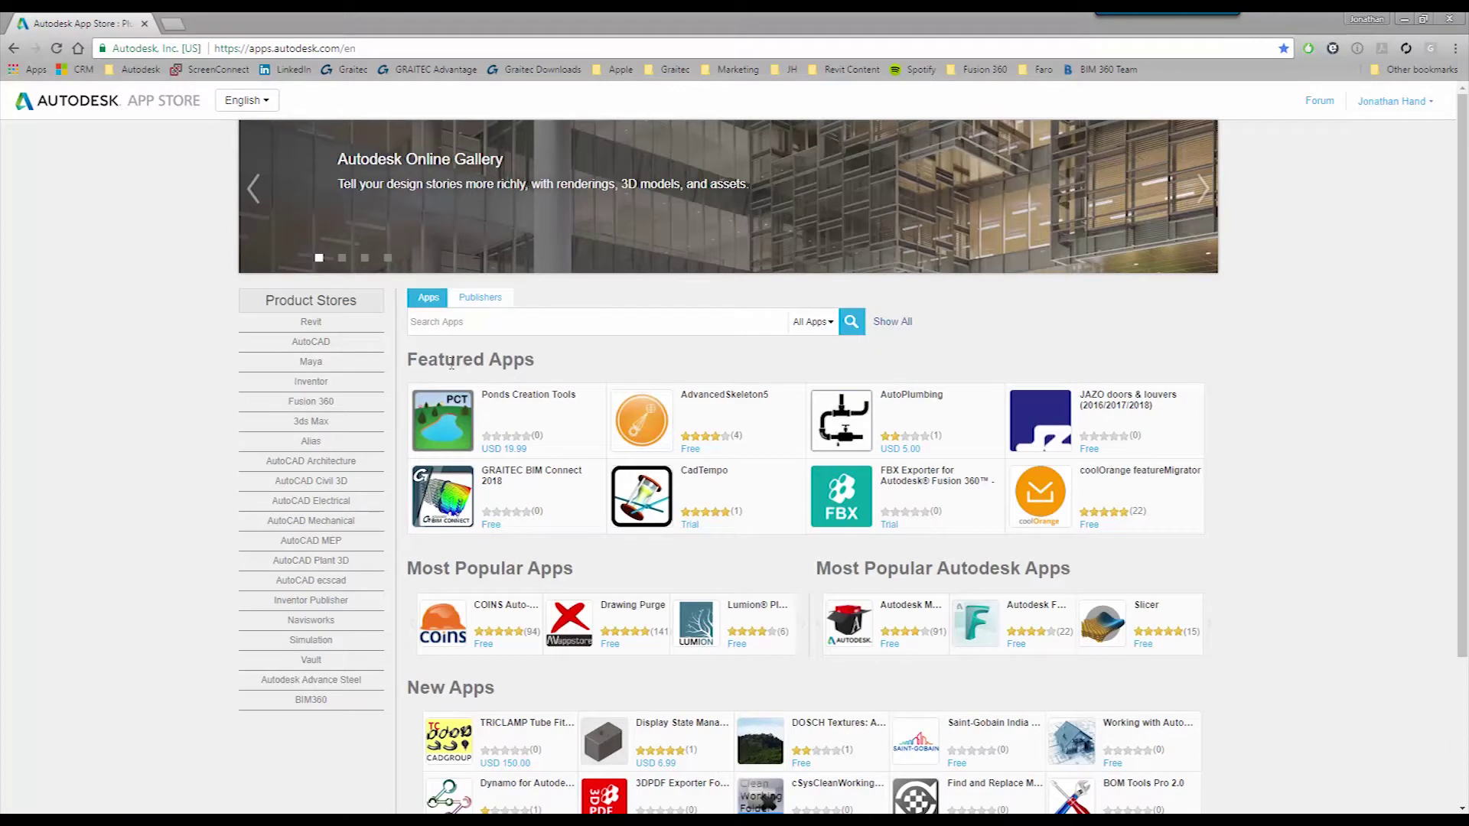
Search the store for 'precast' and open the Structural Precast Extension for Revit 2018 page
{"action": "type", "text": "precast"}
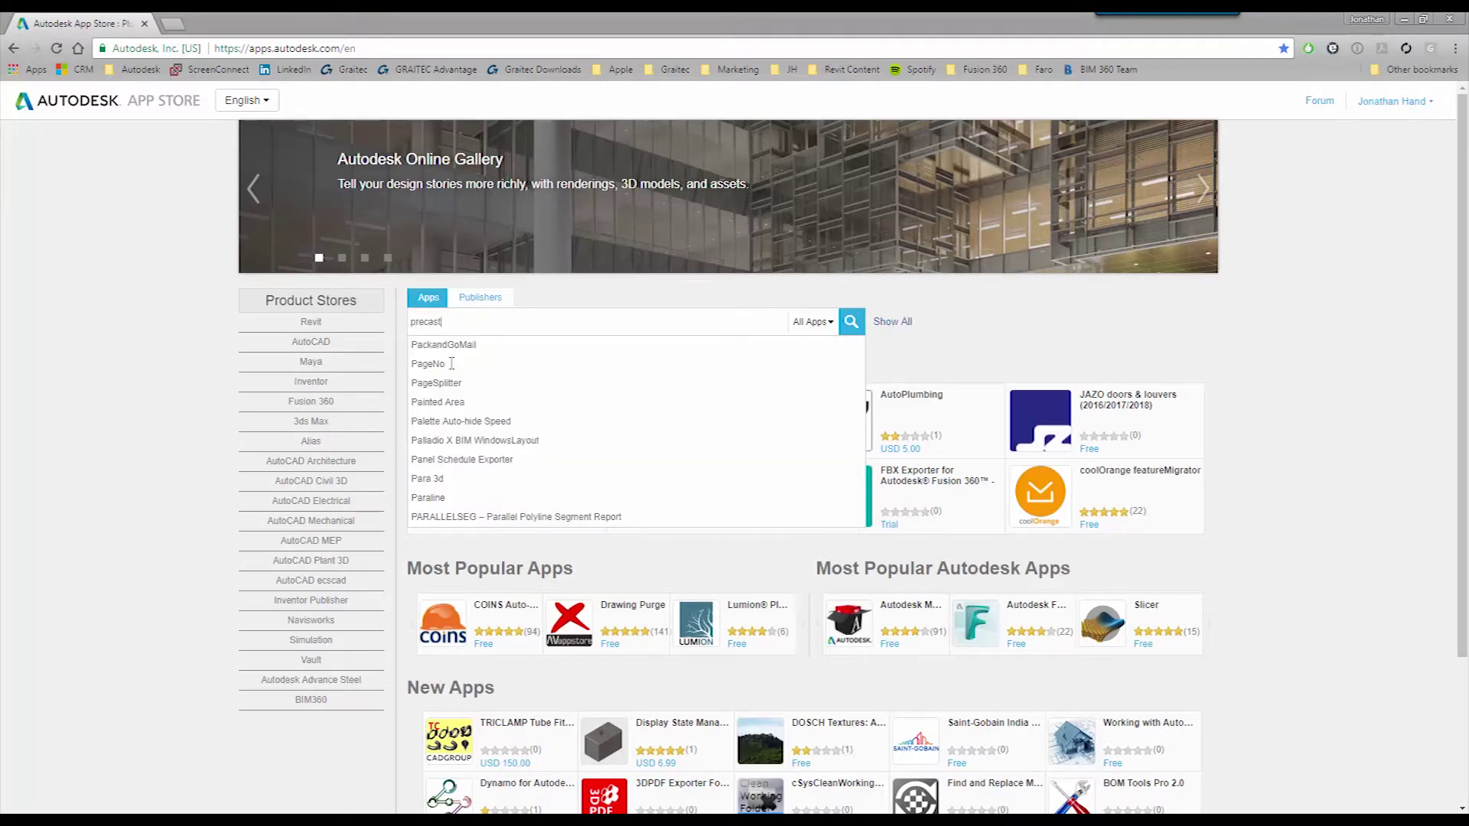
{"action": "left_click", "coordinate": [849, 320]}
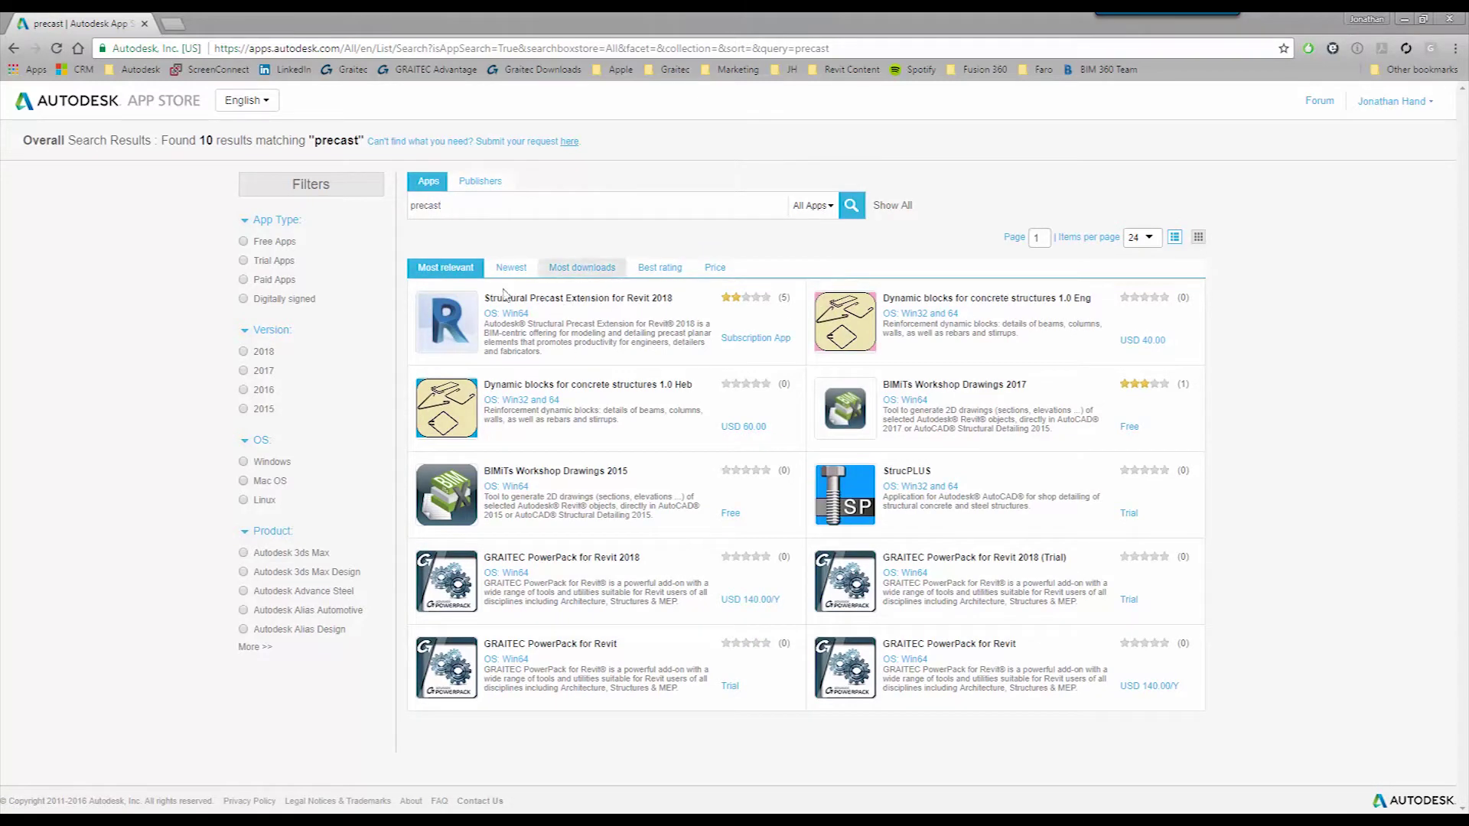
{"action": "left_click", "coordinate": [563, 302]}
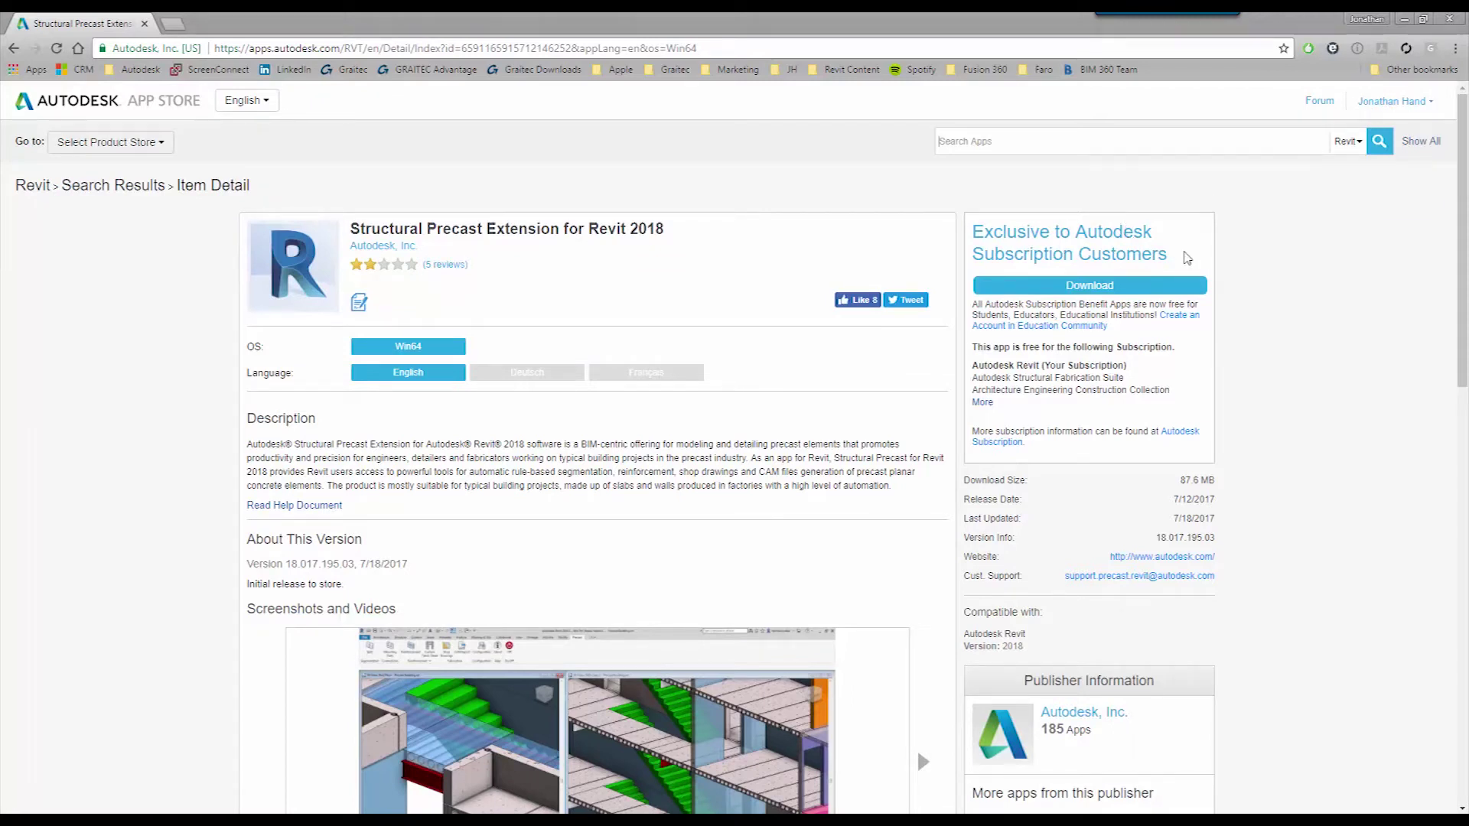
Sign out of the store account, then search 'precast' and reopen the Structural Precast Extension page
{"action": "left_click", "coordinate": [1392, 101]}
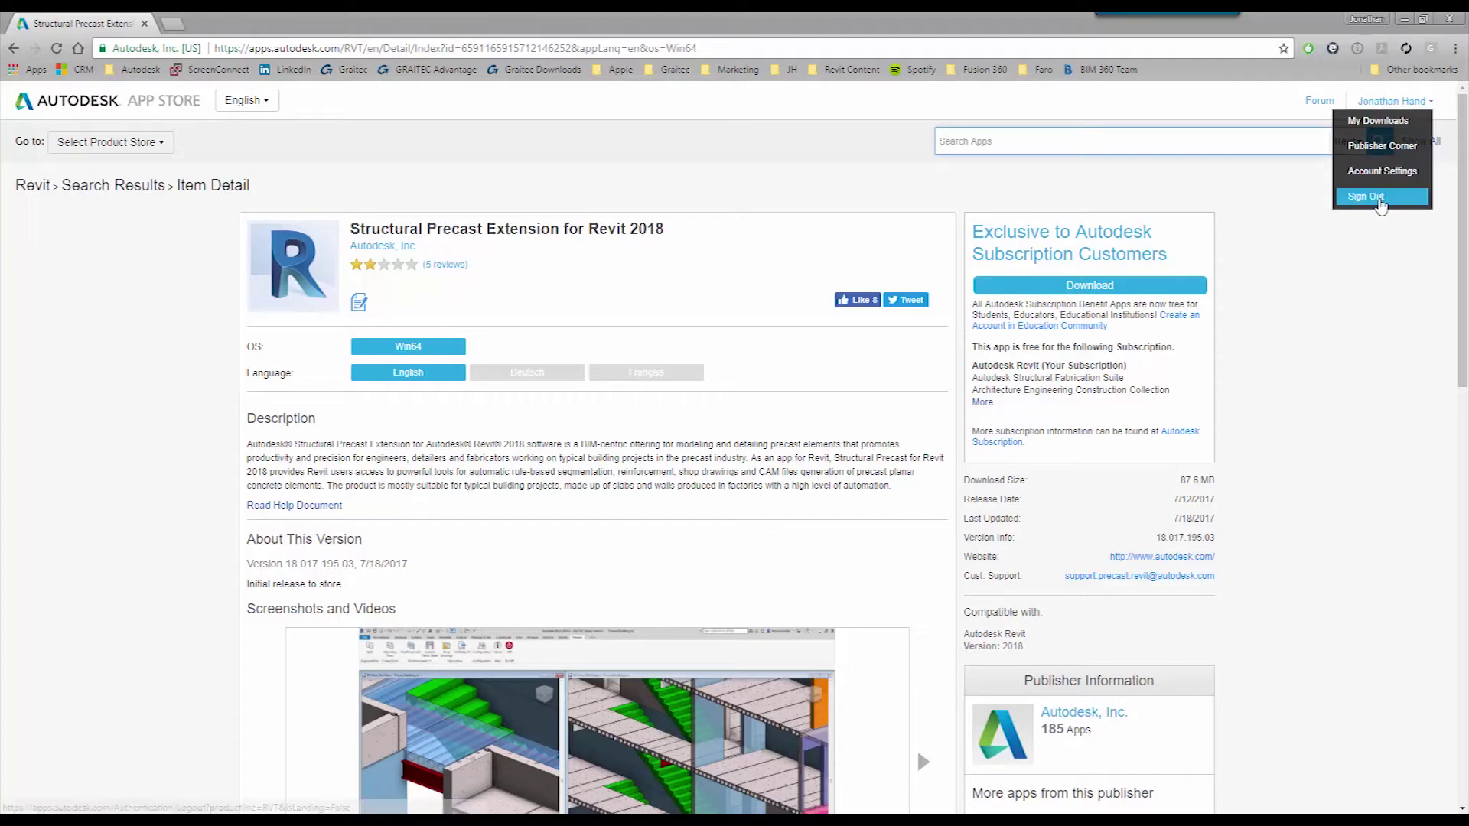
{"action": "left_click", "coordinate": [1378, 198]}
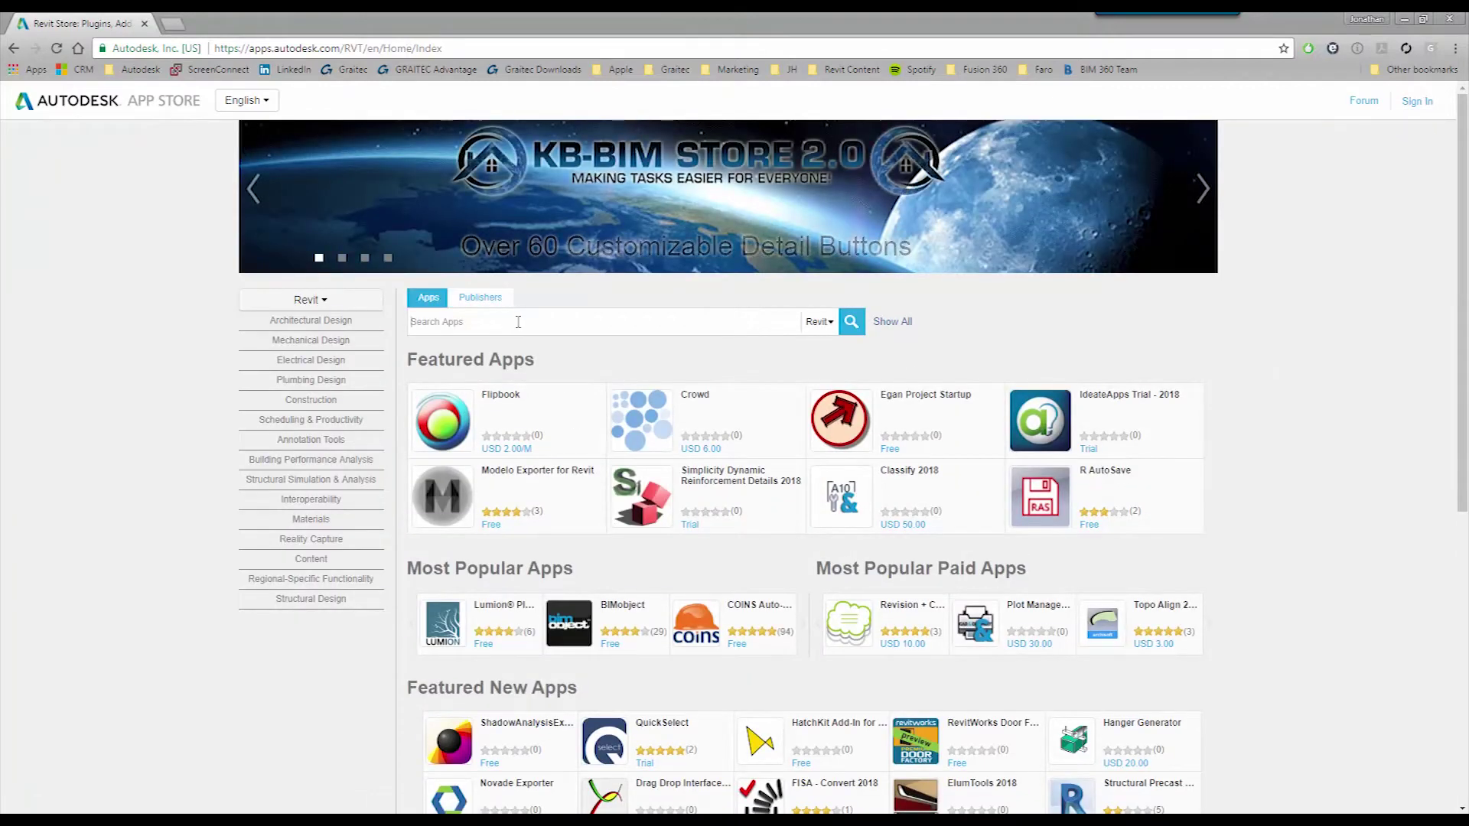
{"action": "left_click", "coordinate": [518, 322]}
{"action": "type", "text": "precast"}
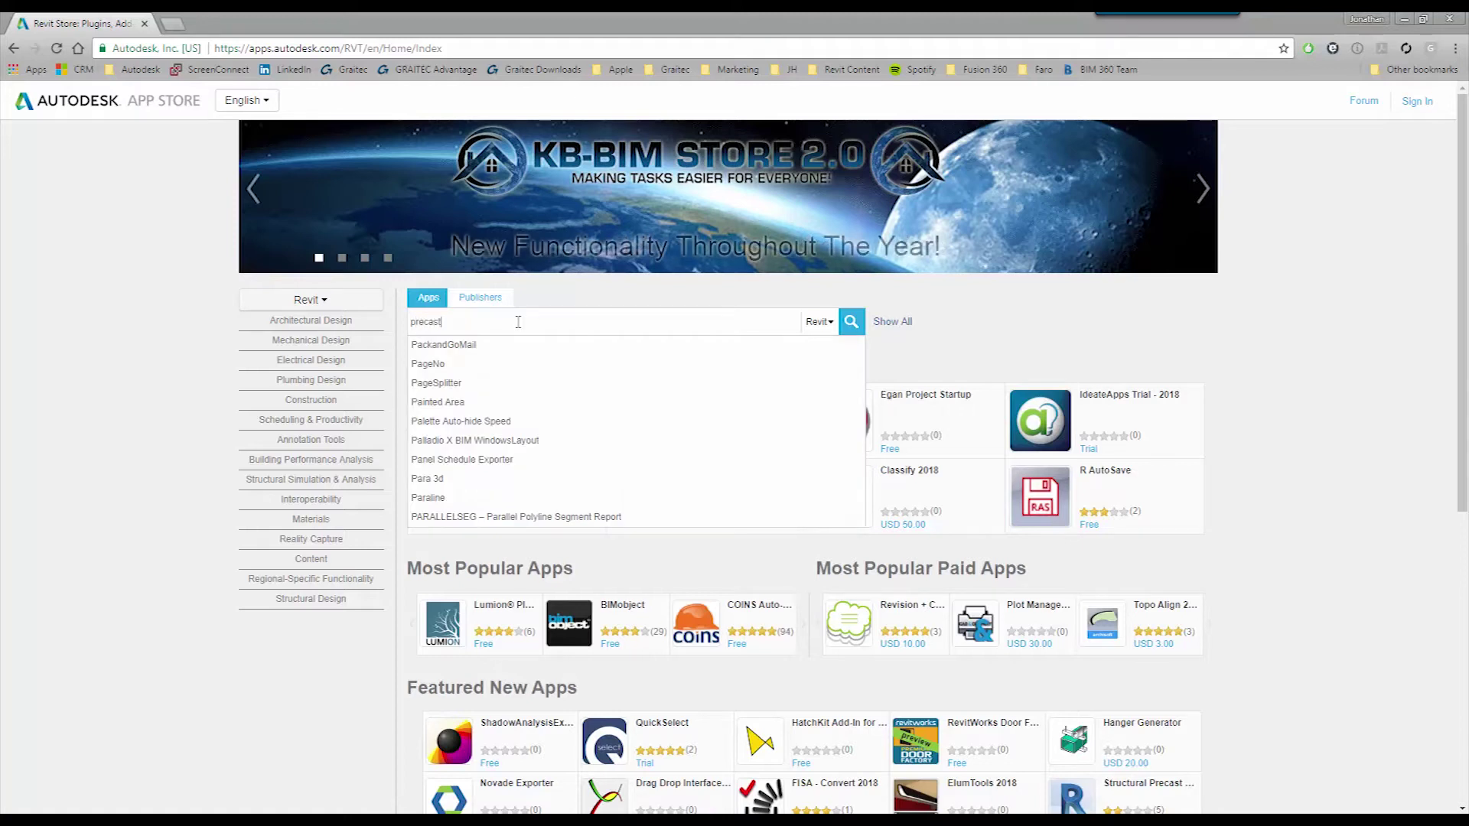
{"action": "key", "text": "Return"}
{"action": "left_click", "coordinate": [616, 303]}
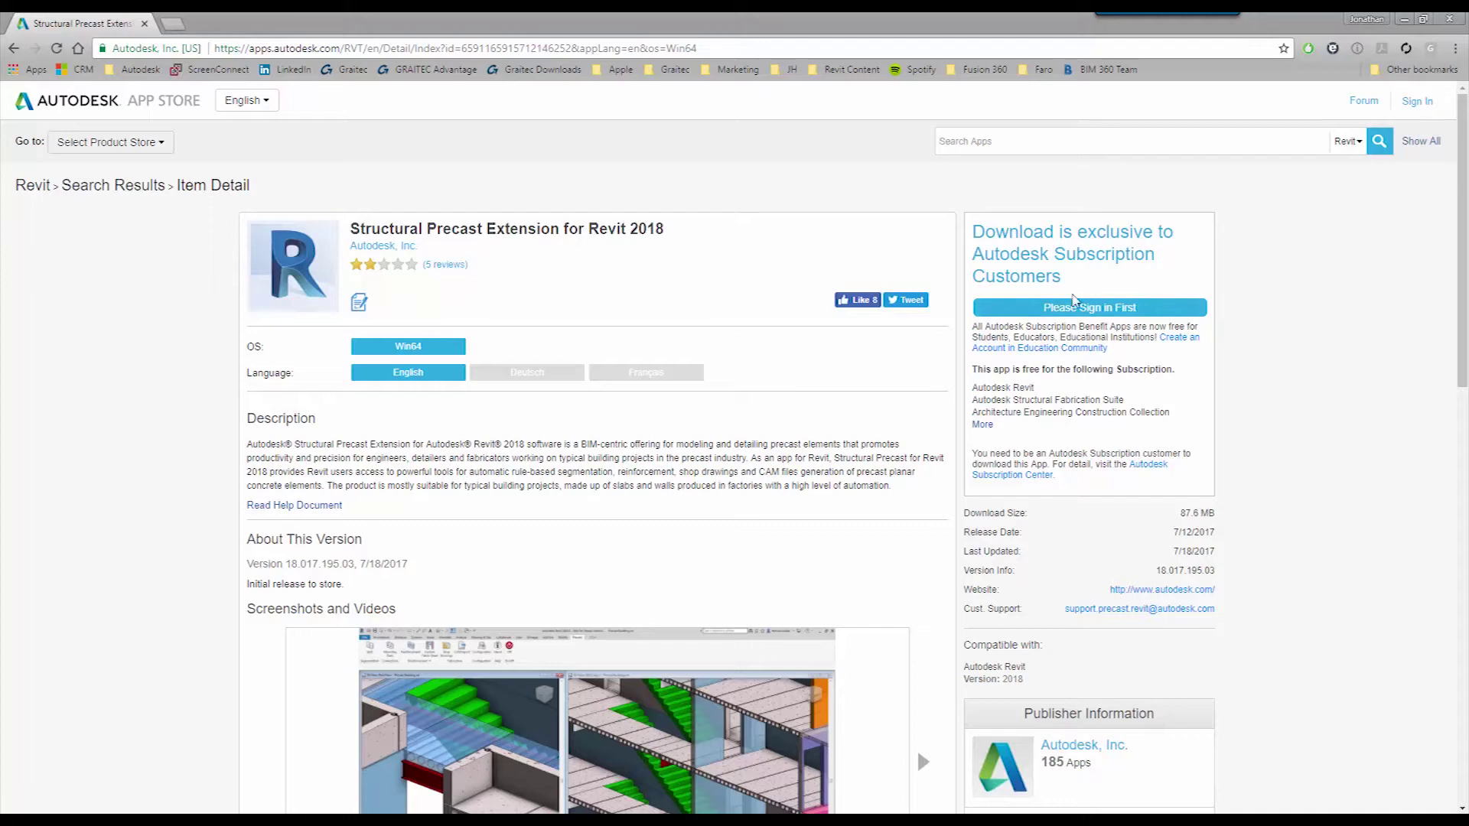
Sign in with the saved account e-mail and password to enable the download
{"action": "left_click", "coordinate": [1079, 307]}
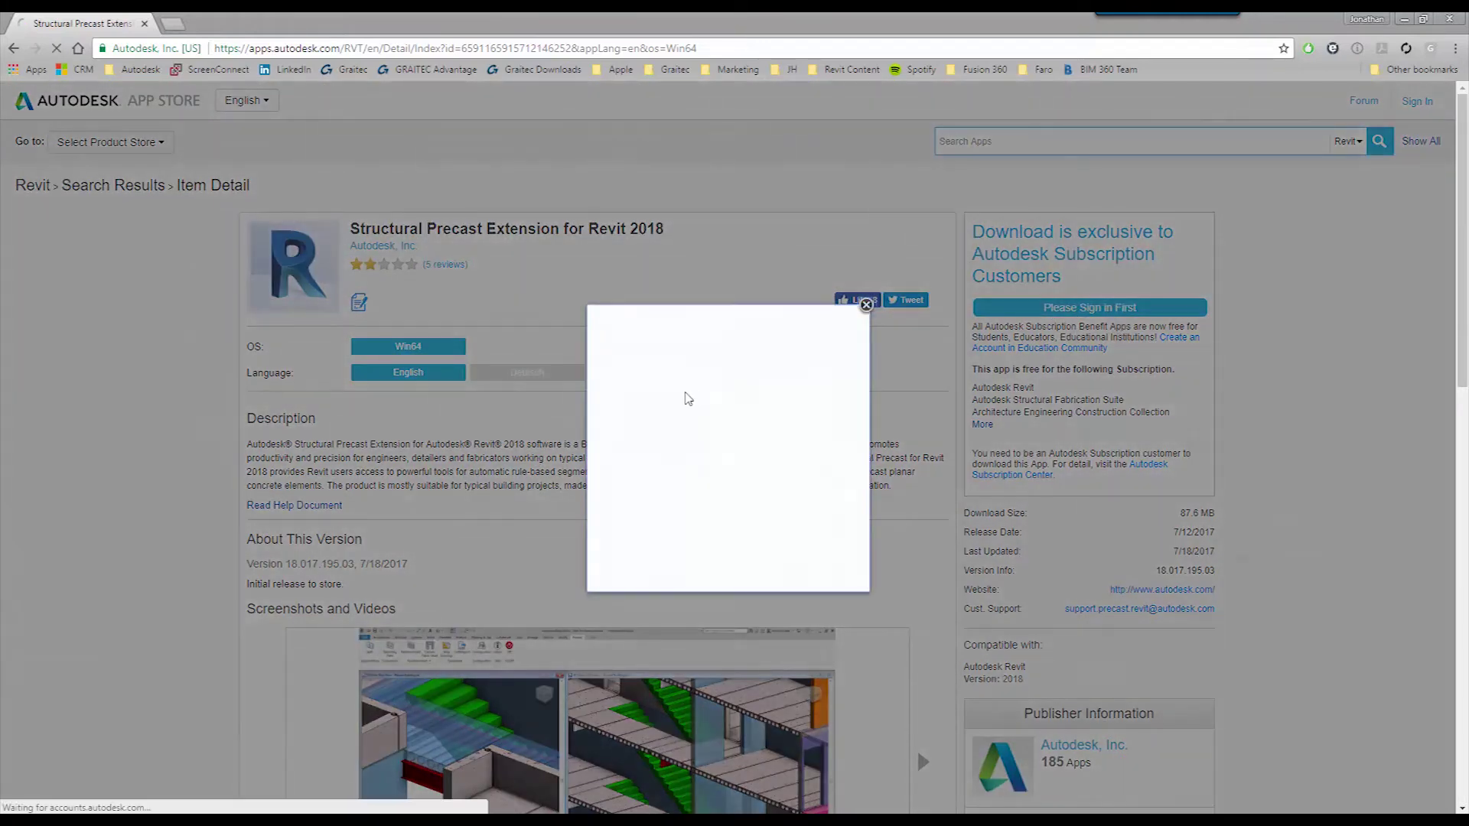
{"action": "key", "text": "Down"}
{"action": "key", "text": "Down"}
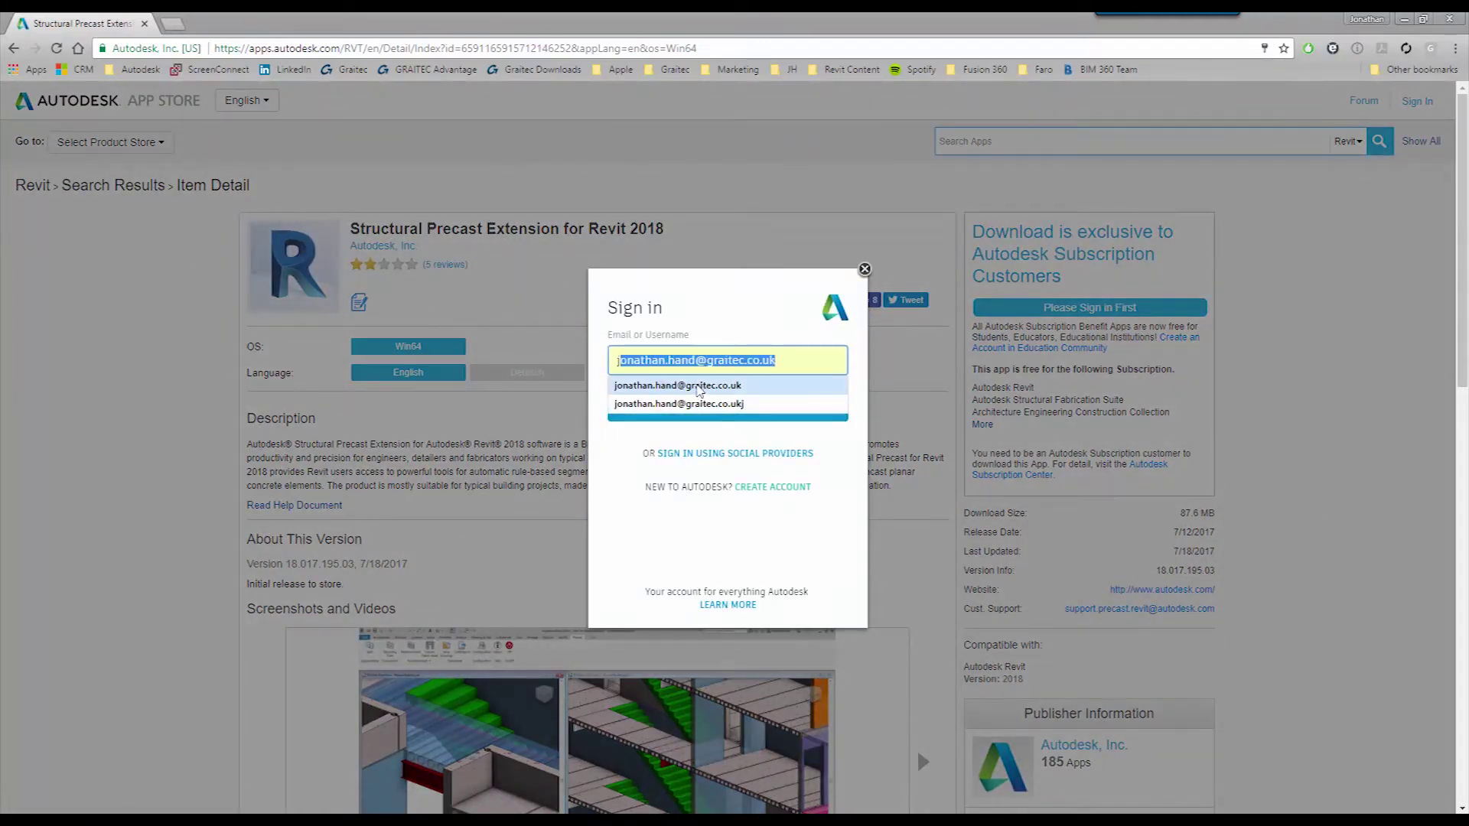
{"action": "key", "text": "Return"}
{"action": "left_click", "coordinate": [710, 413]}
{"action": "key", "text": "Return"}
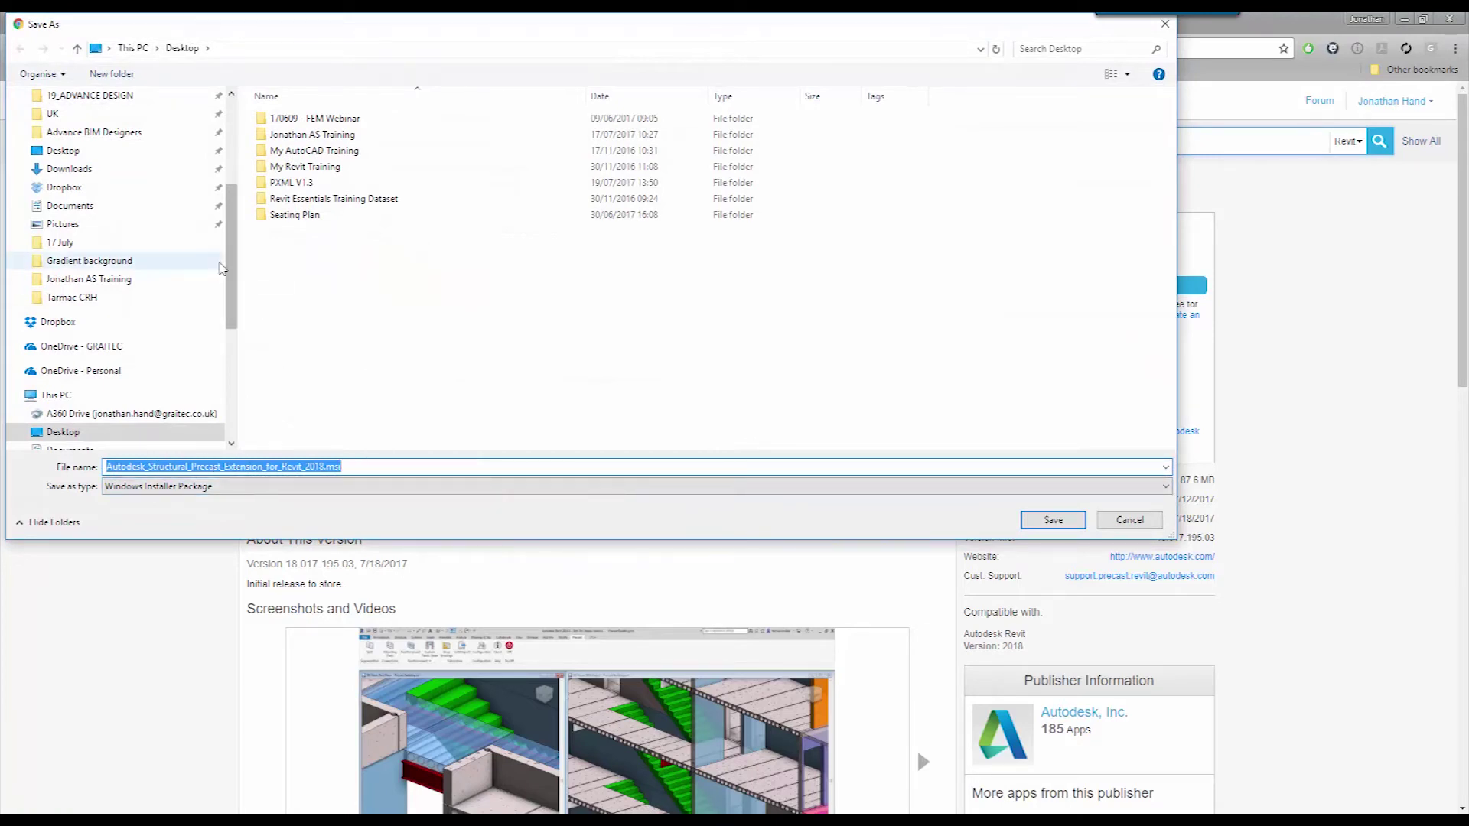
Save the Autodesk_Structural_Precast_Extension_for_Revit_2018.msi installer to the Desktop
{"action": "left_click", "coordinate": [122, 433]}
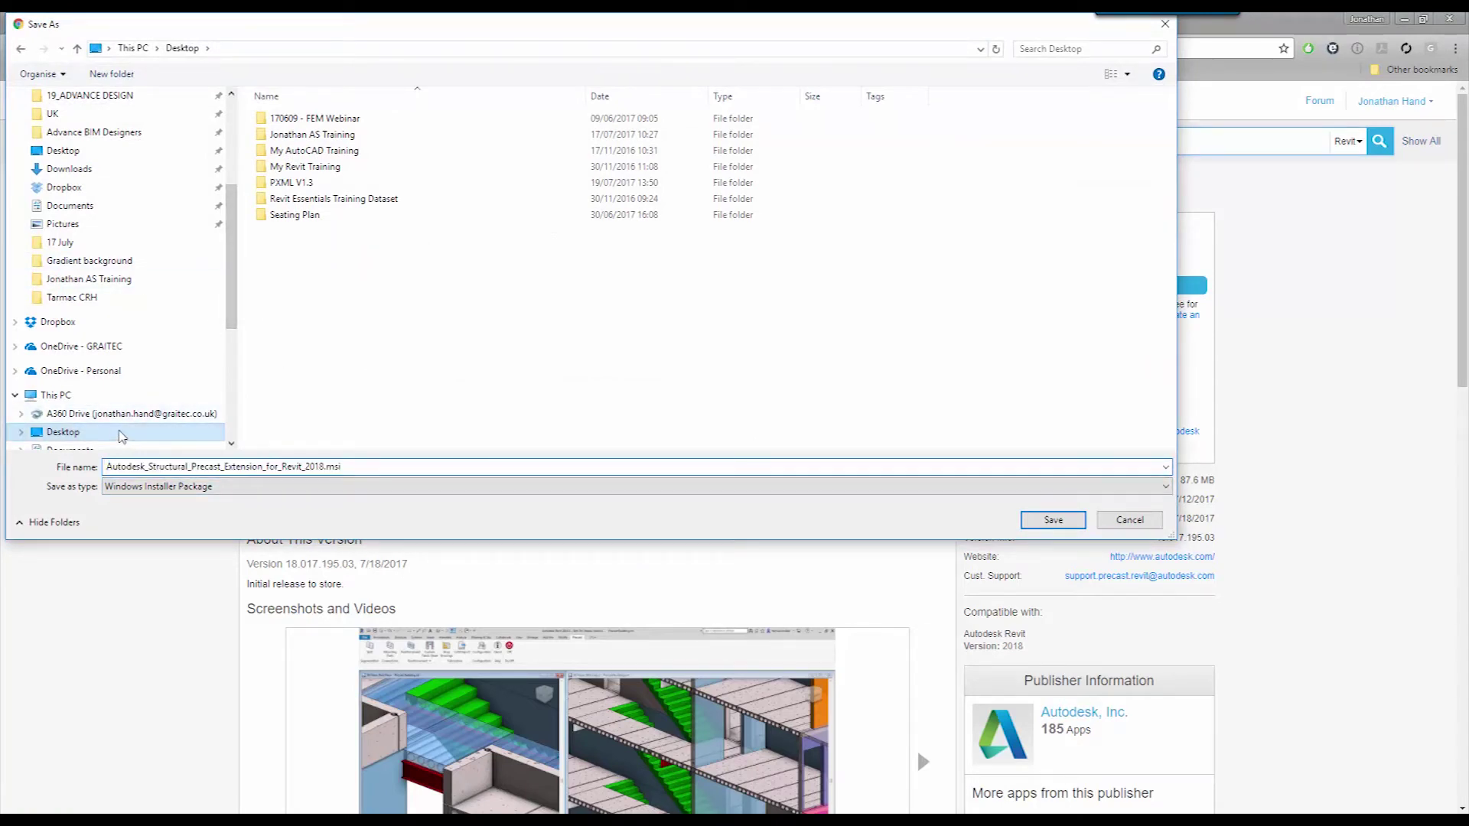
{"action": "left_click", "coordinate": [1046, 520]}
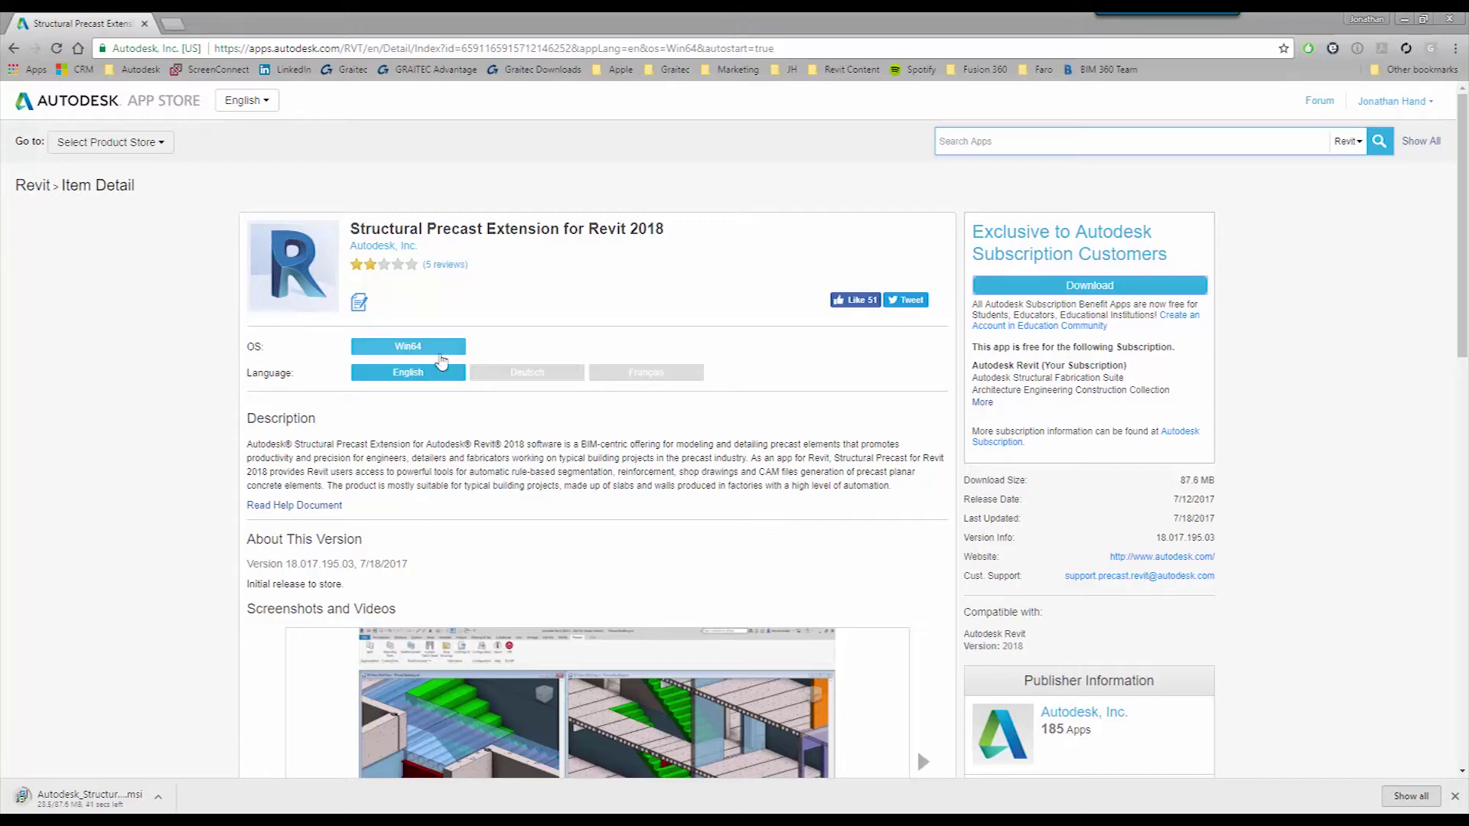
View the stairs, reinforced wall and drawing sheet screenshots in the extension's gallery
{"action": "scroll", "coordinate": [229, 536], "scroll_direction": "down", "scroll_amount": 4}
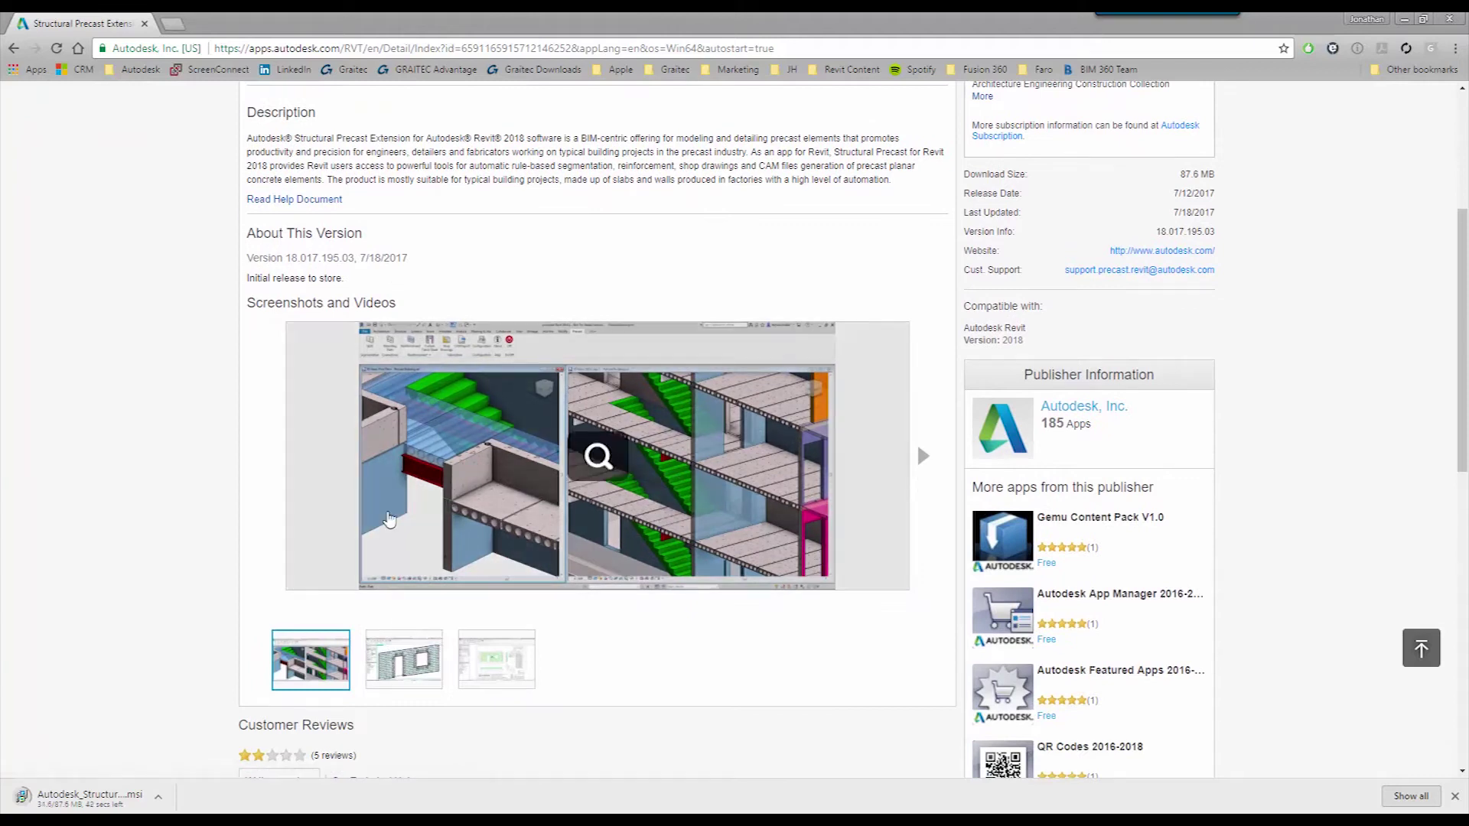
{"action": "left_click", "coordinate": [417, 671]}
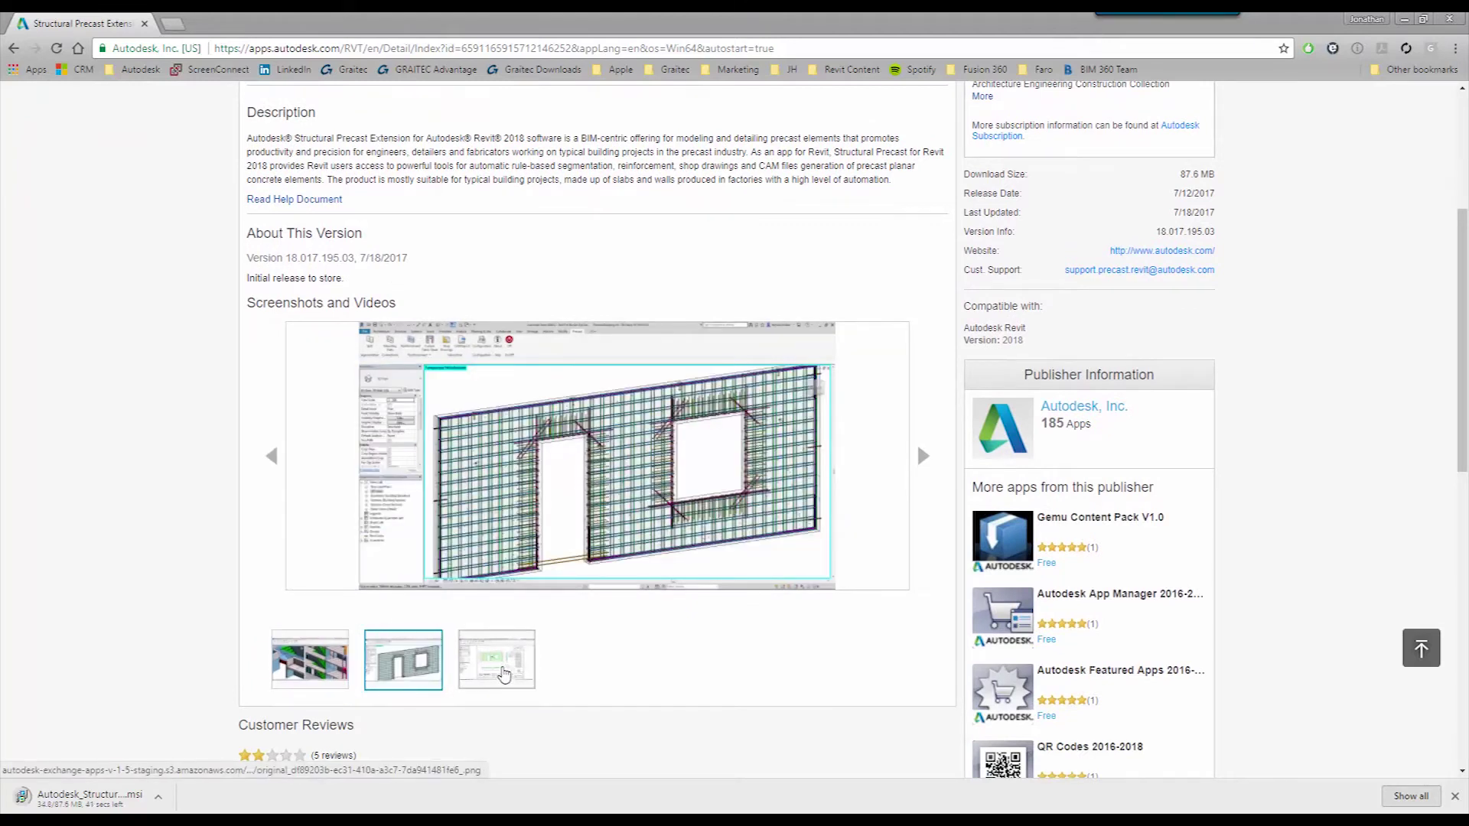
{"action": "left_click", "coordinate": [496, 659]}
{"action": "left_click", "coordinate": [325, 666]}
{"action": "scroll", "coordinate": [249, 540], "scroll_direction": "up", "scroll_amount": 1}
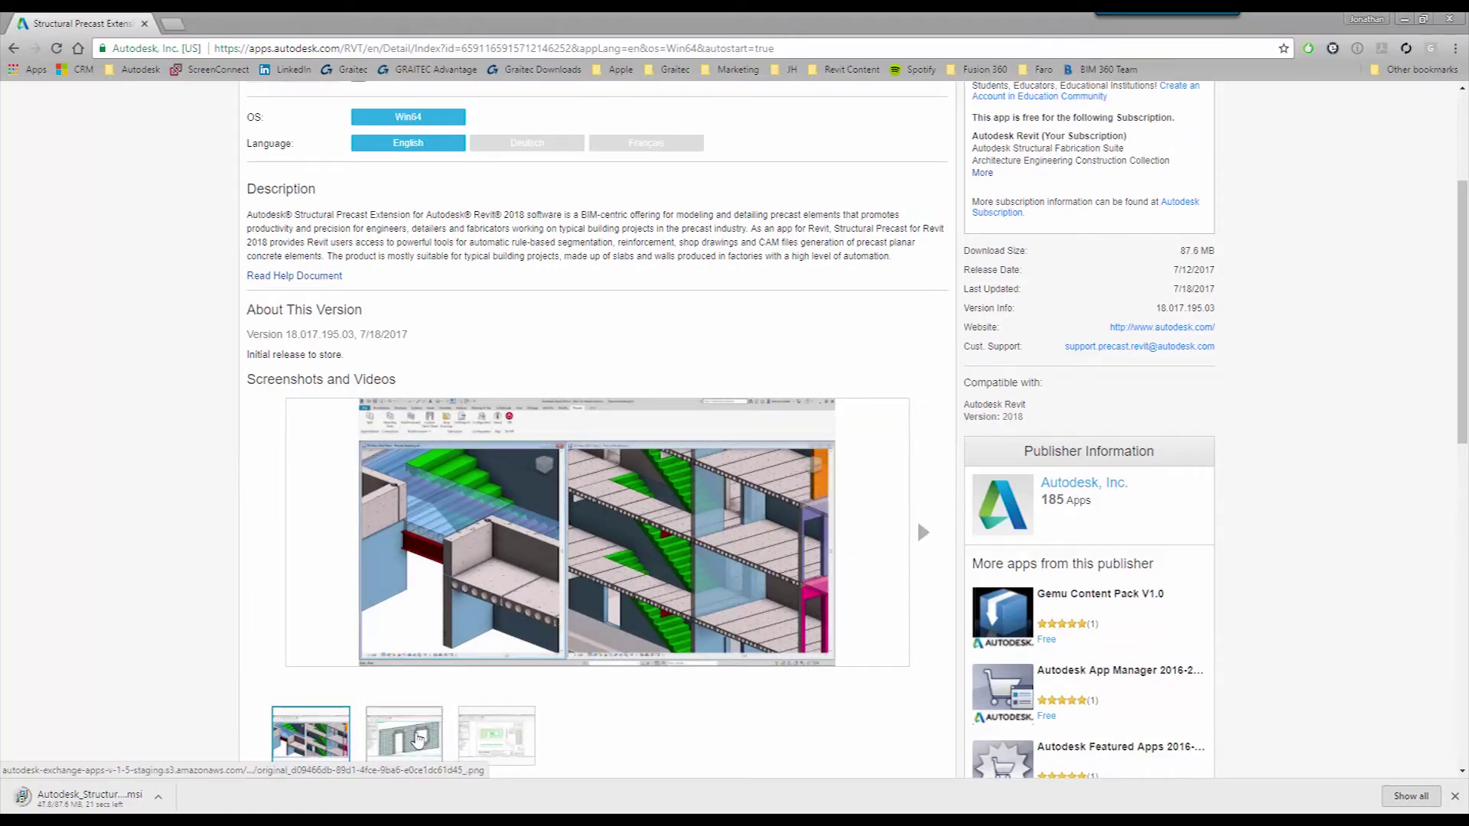
{"action": "left_click", "coordinate": [419, 738]}
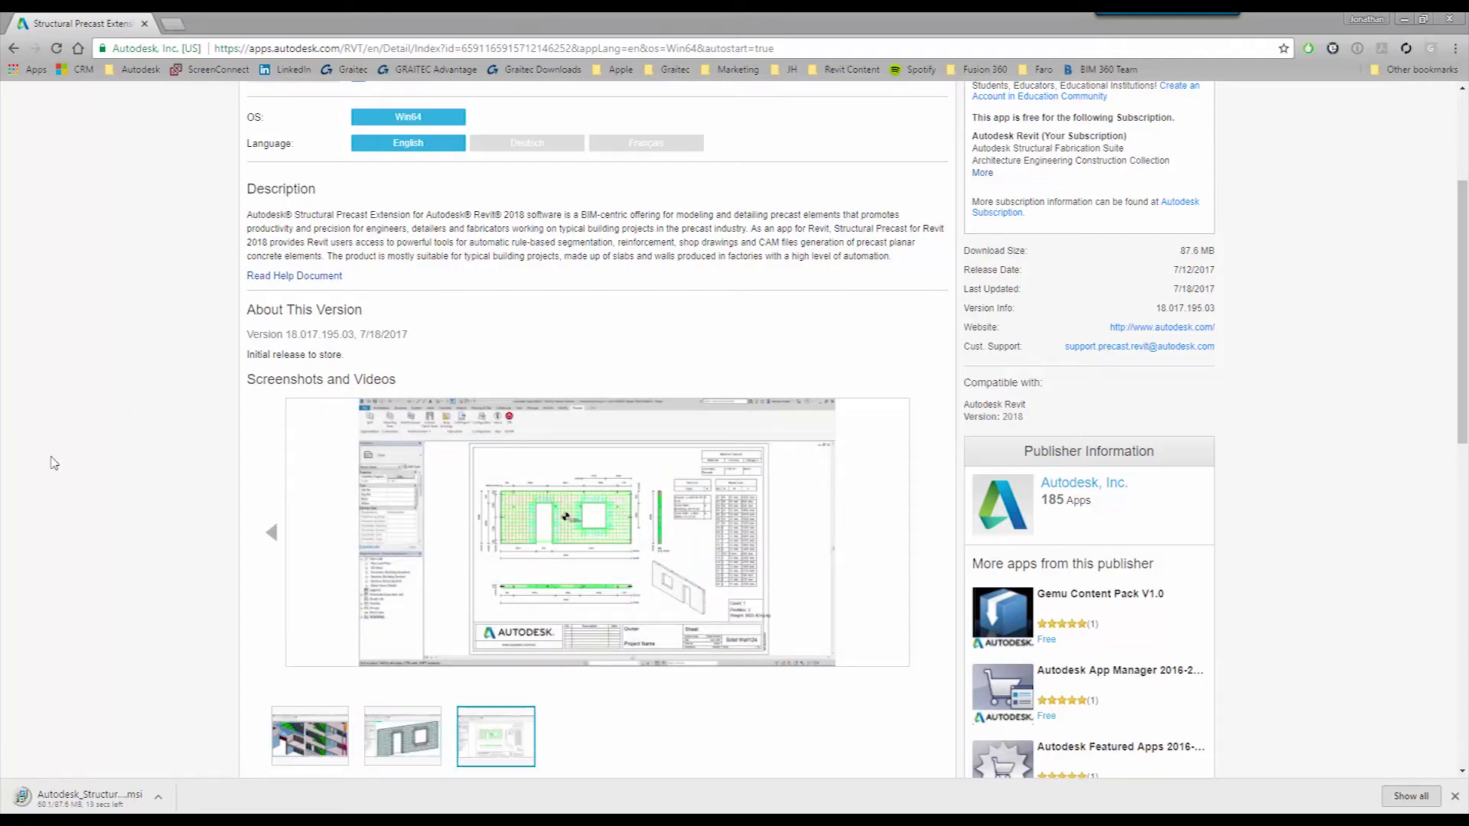
{"action": "scroll", "coordinate": [53, 461], "scroll_direction": "up", "scroll_amount": 3}
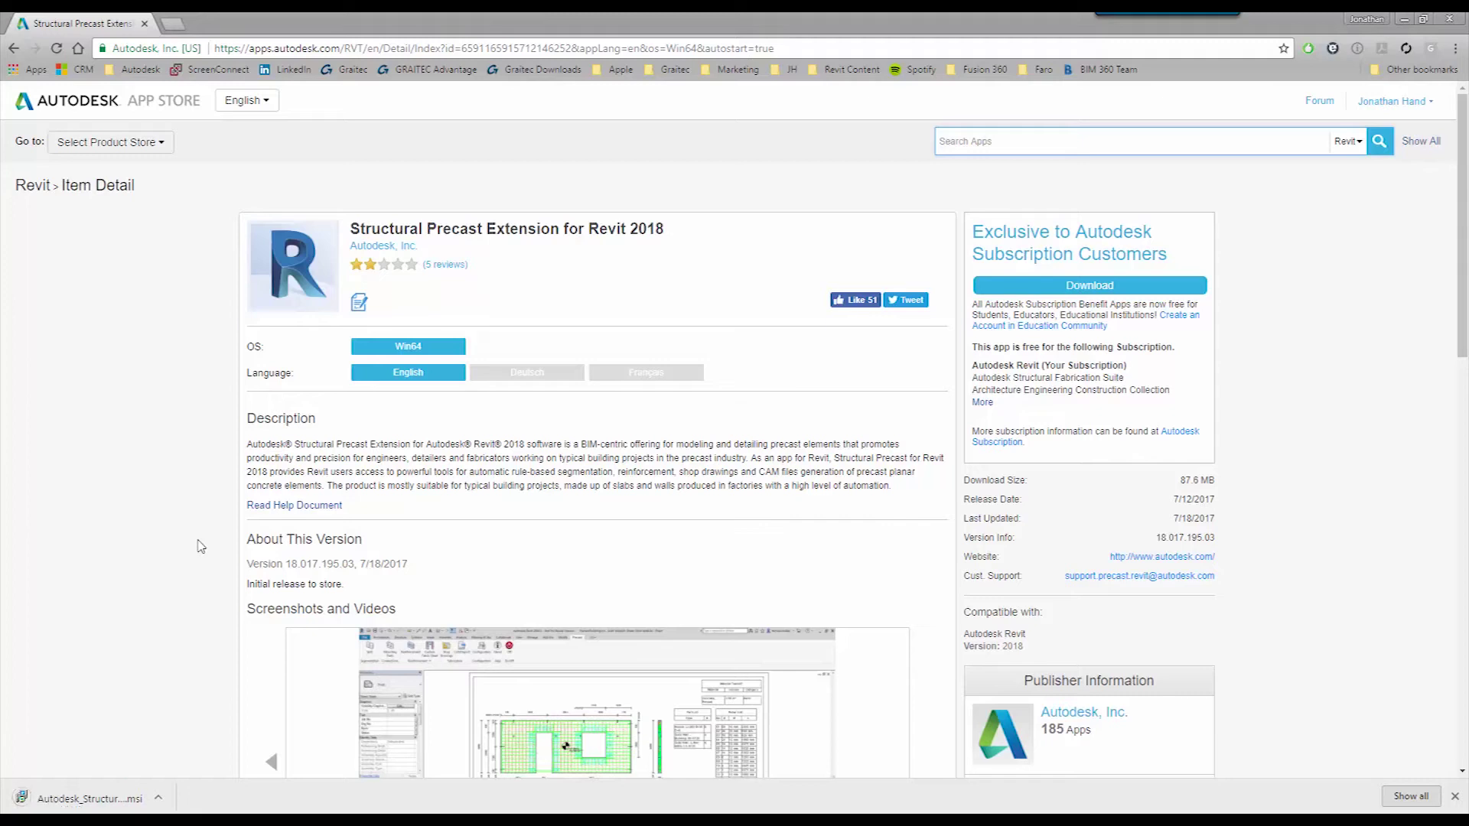
Run the downloaded .msi installer through to completion, then close Chrome
{"action": "left_click", "coordinate": [85, 805]}
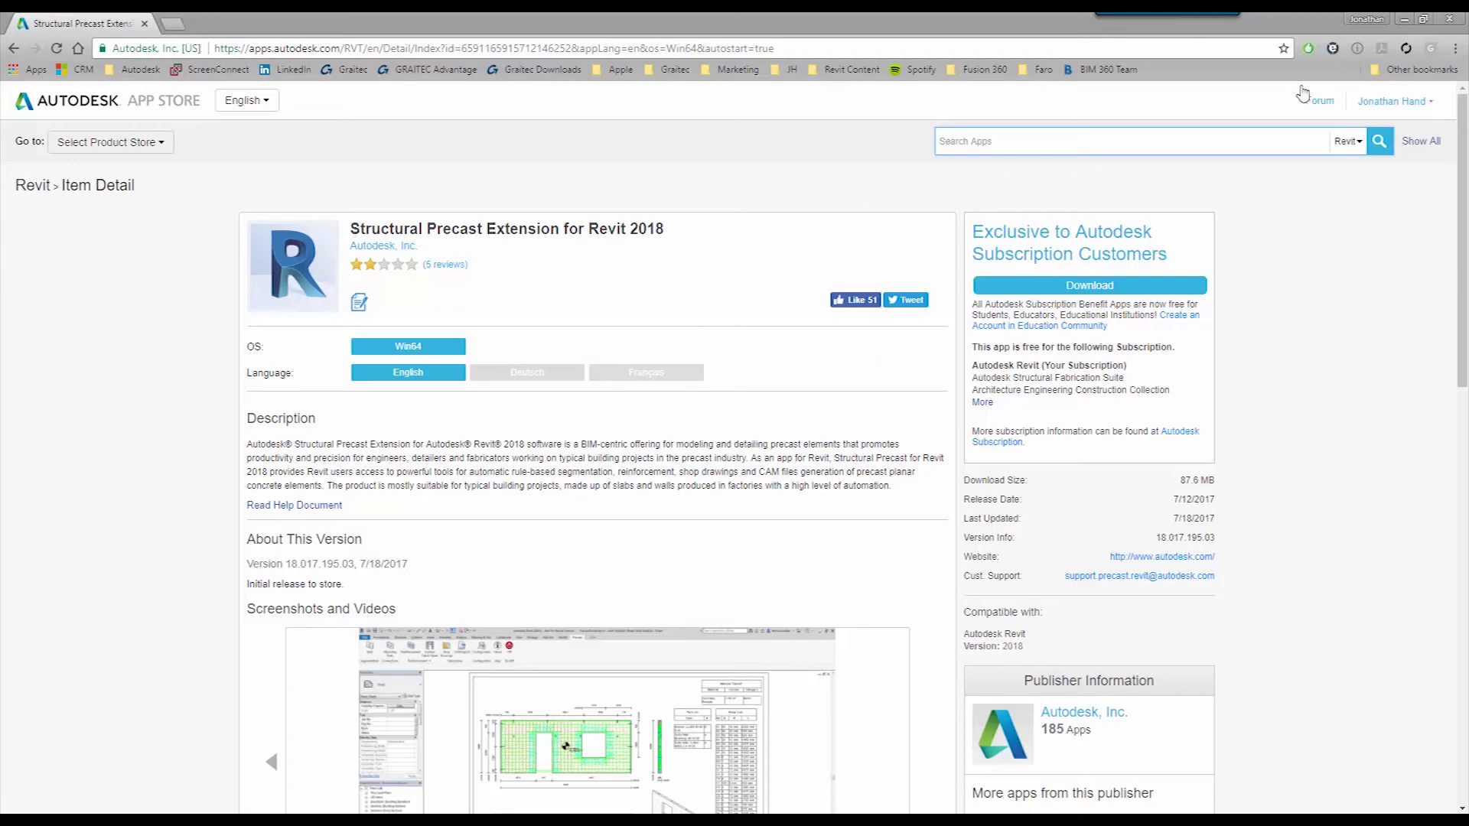
{"action": "left_click", "coordinate": [1448, 18]}
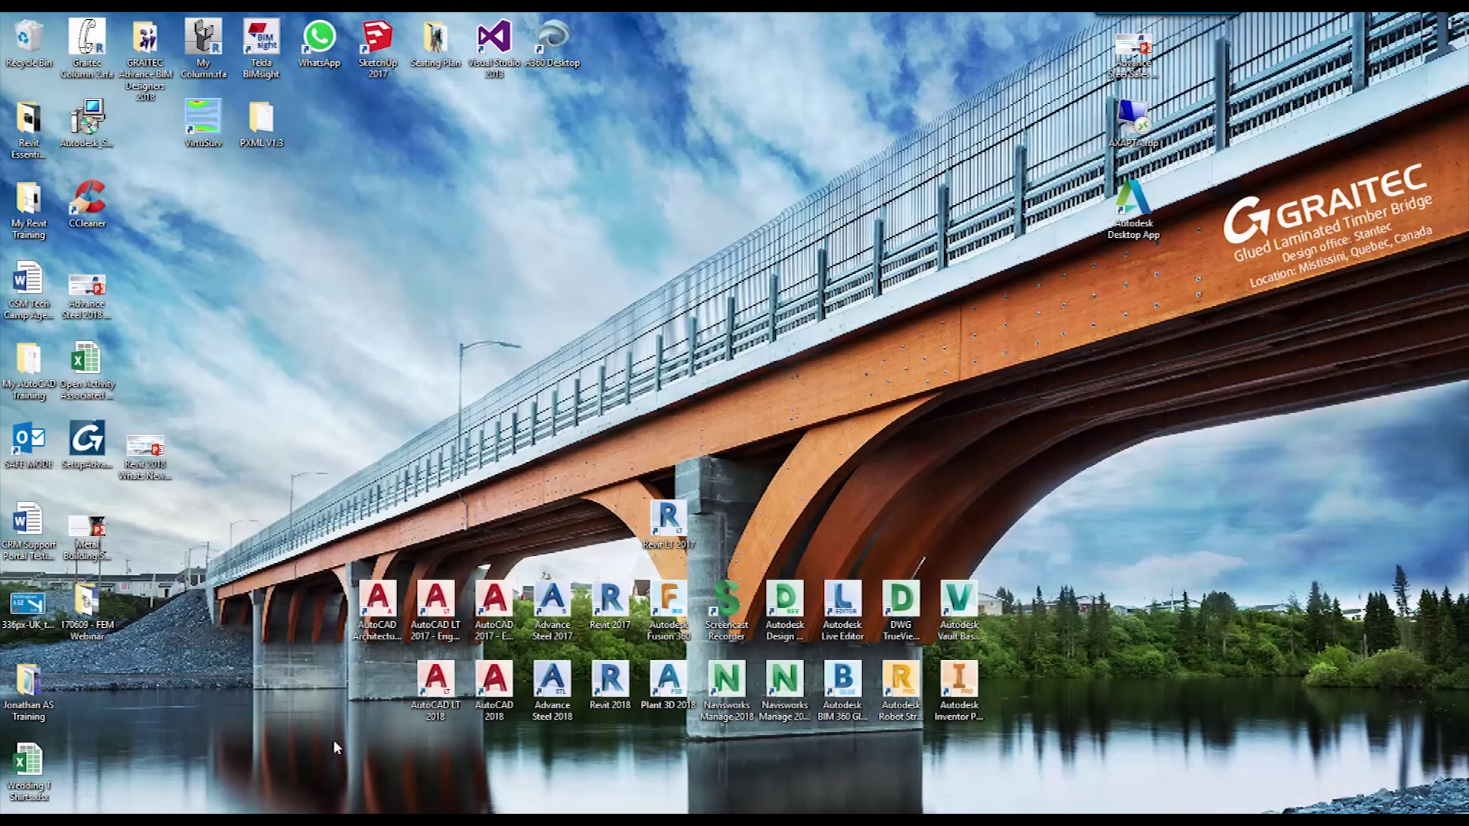
Launch Revit 2018 from its desktop shortcut
{"action": "double_click", "coordinate": [609, 683]}
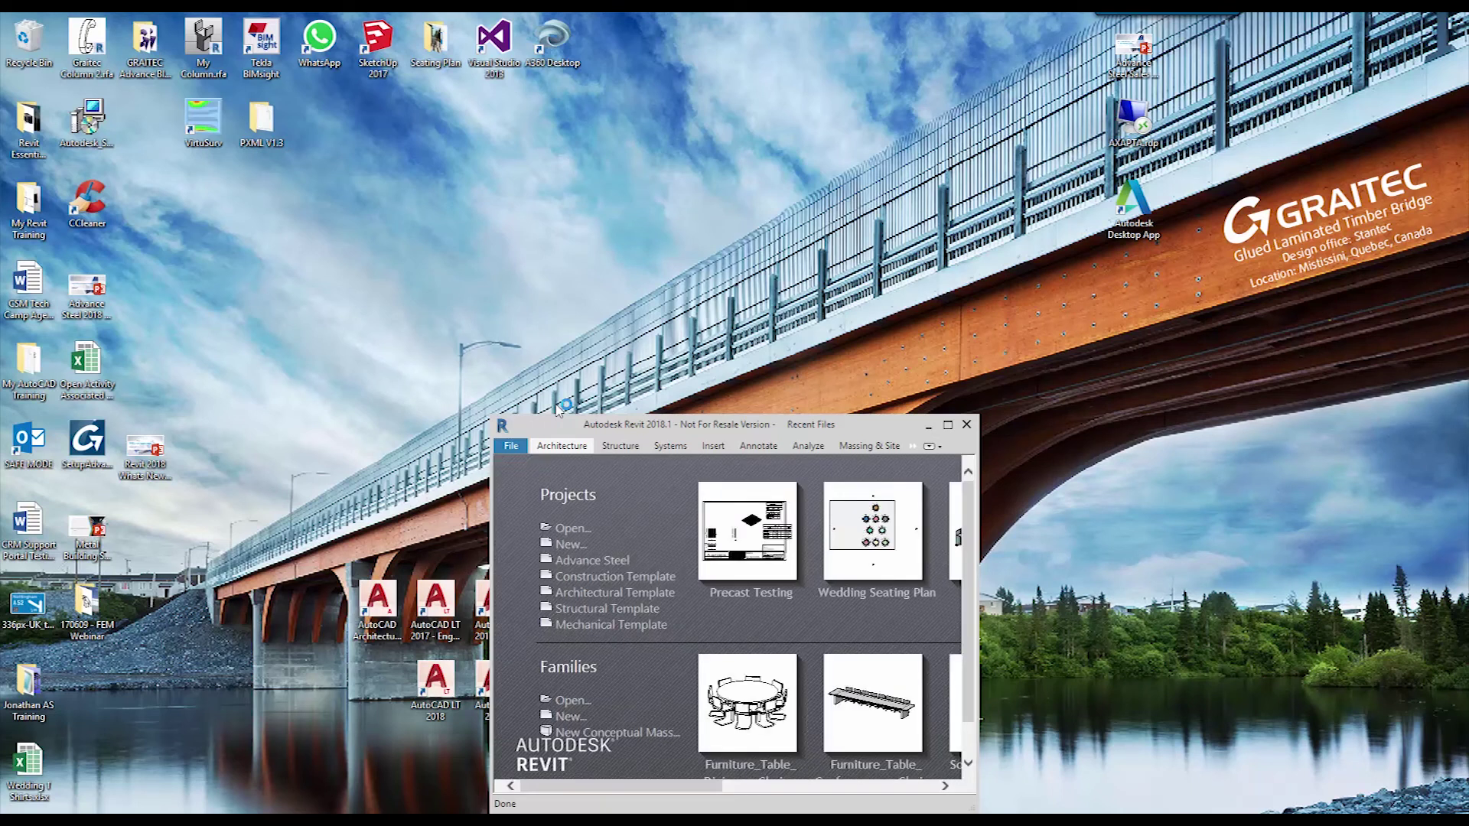
Maximize Revit, create a project from the Structural Template and show the Precast ribbon tab
{"action": "left_click", "coordinate": [947, 424]}
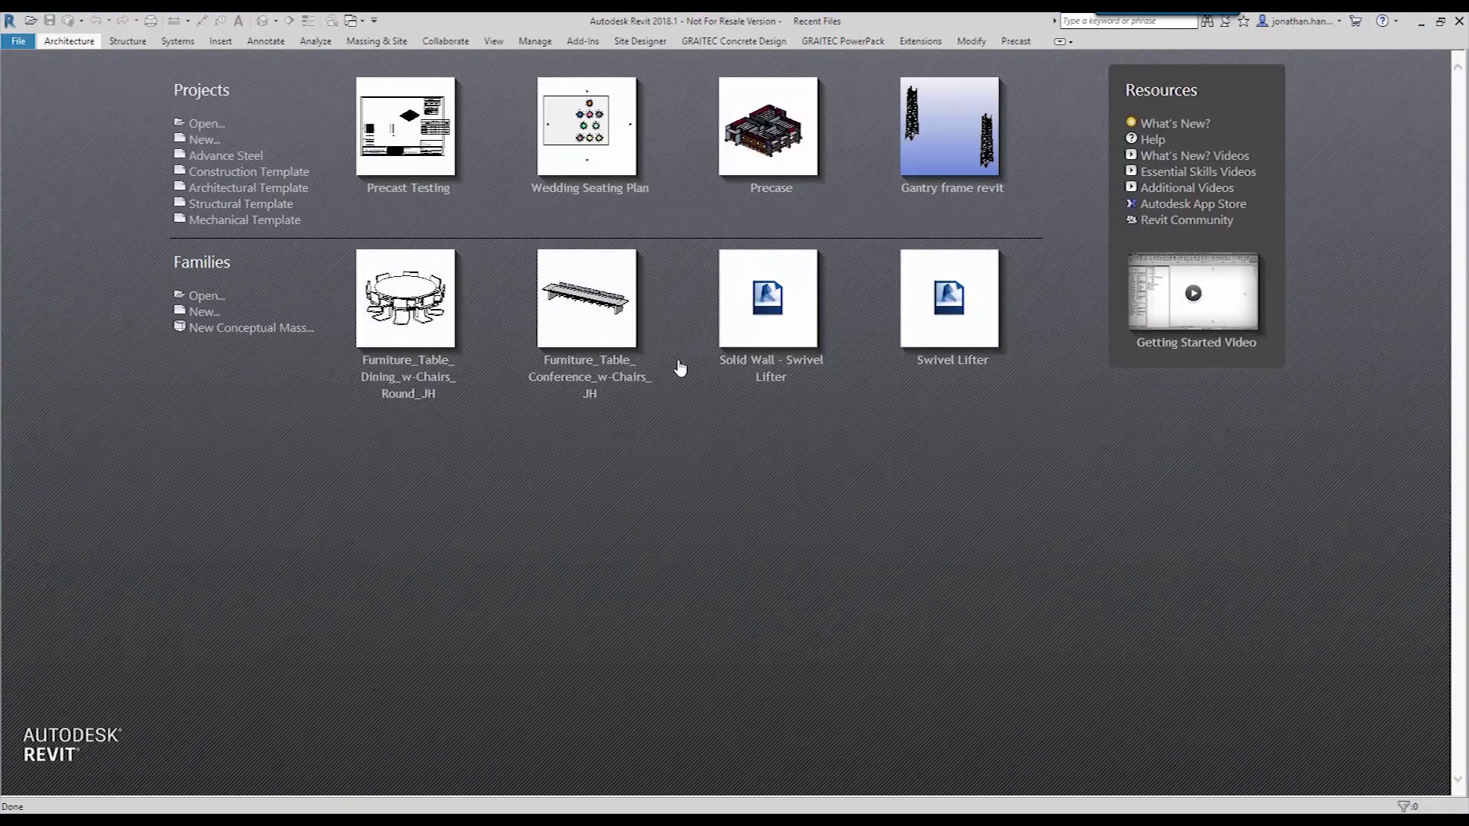
{"action": "left_click", "coordinate": [254, 215]}
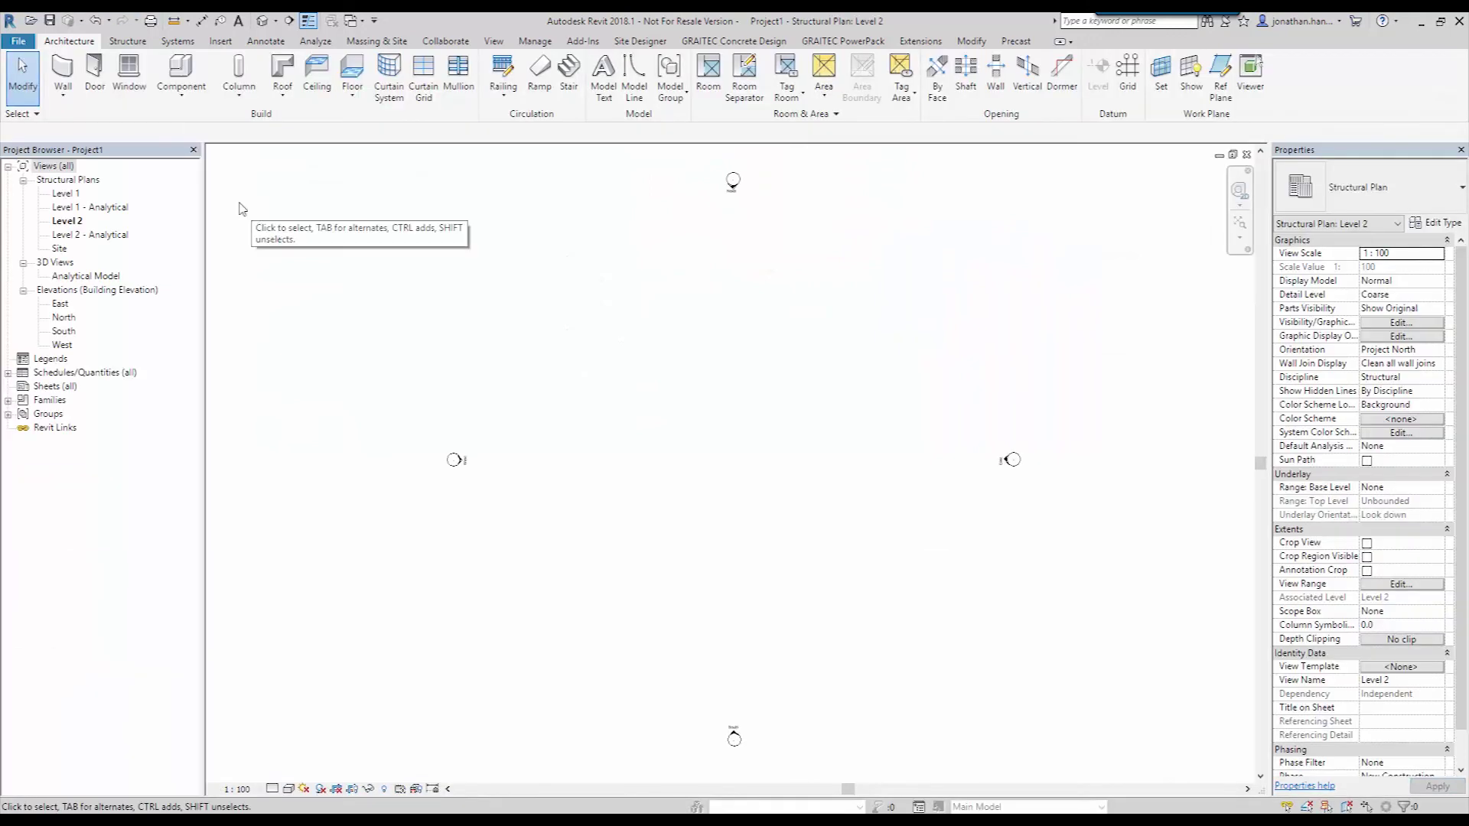
{"action": "left_click", "coordinate": [1017, 41]}
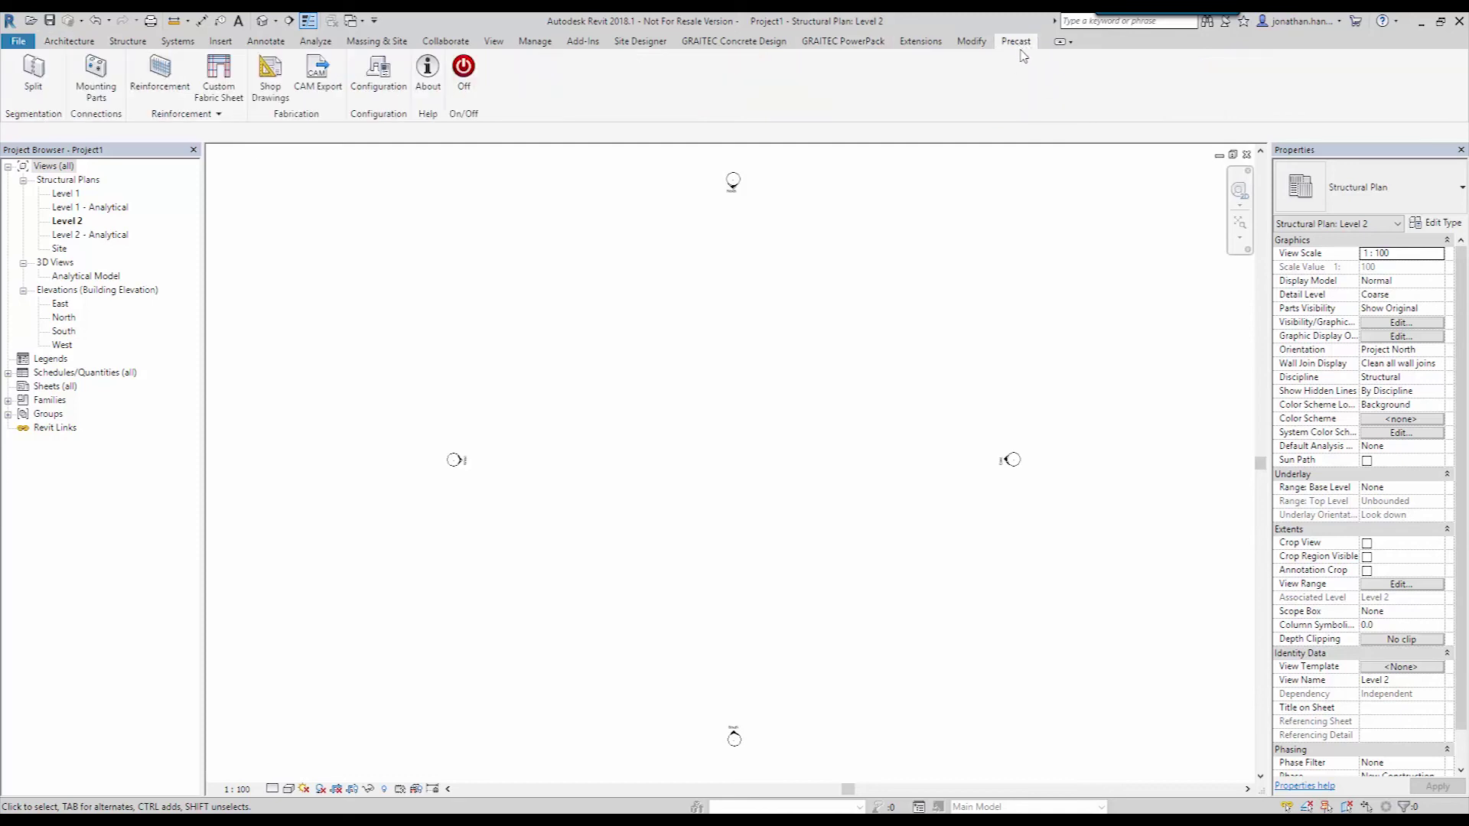